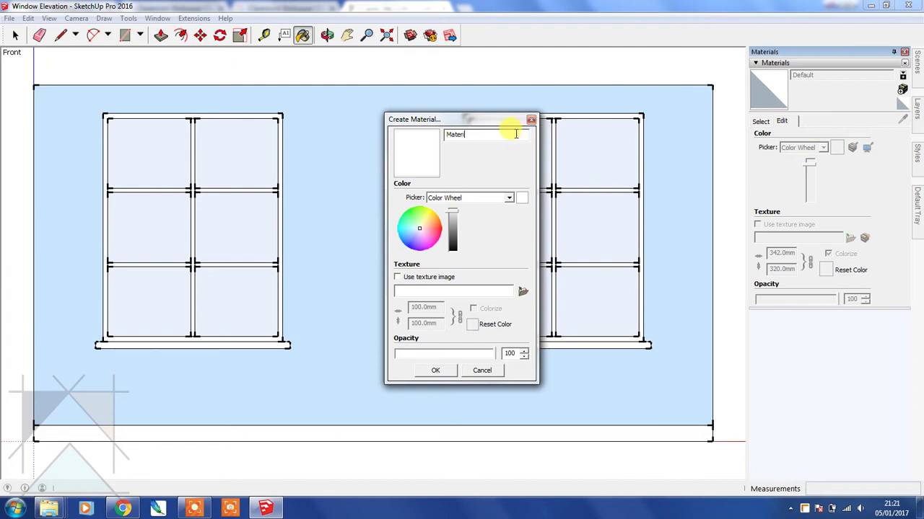
Name the new material 'Wallpaper' and enable a texture image for it
type("Wallpap")
left_click(435, 371)
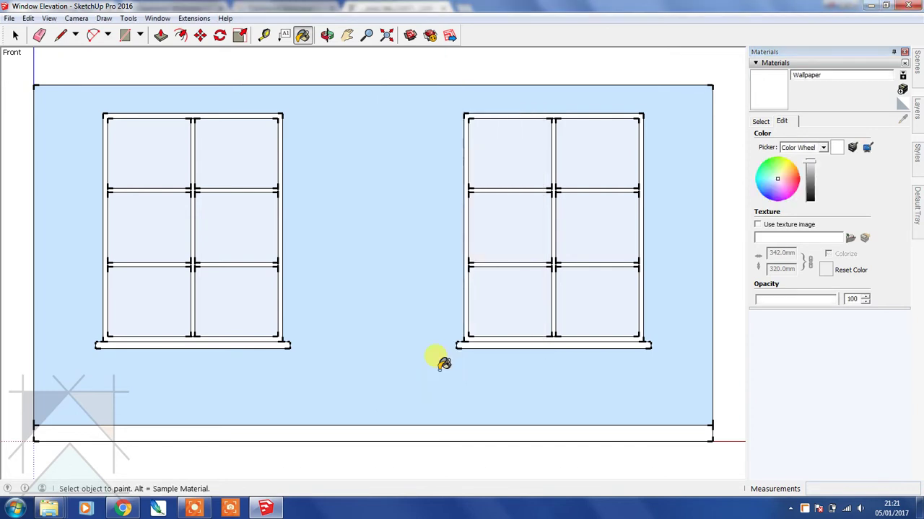
left_click(758, 225)
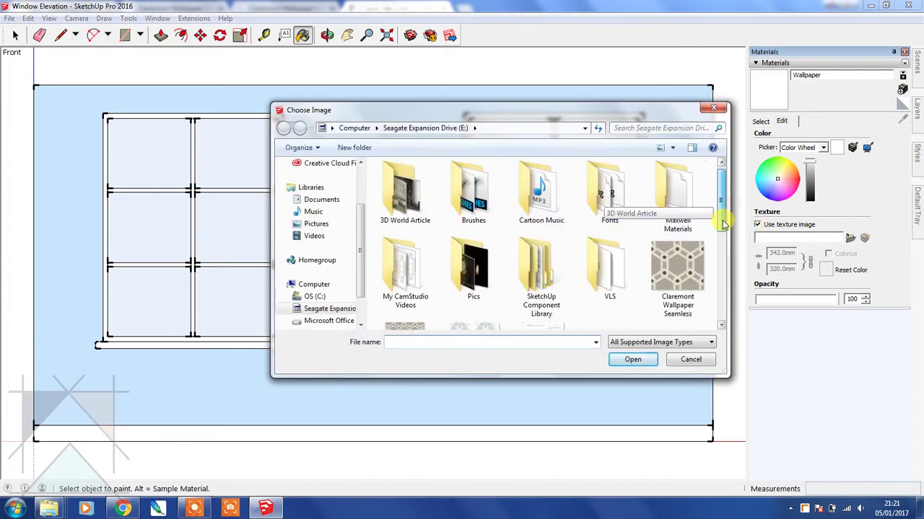
Load Claremont Wallpaper as the material's texture and paint the wall face around both windows
mouse_move(723, 225)
left_mouse_down()
mouse_move(721, 309)
mouse_move(722, 267)
left_mouse_up()
left_click(401, 192)
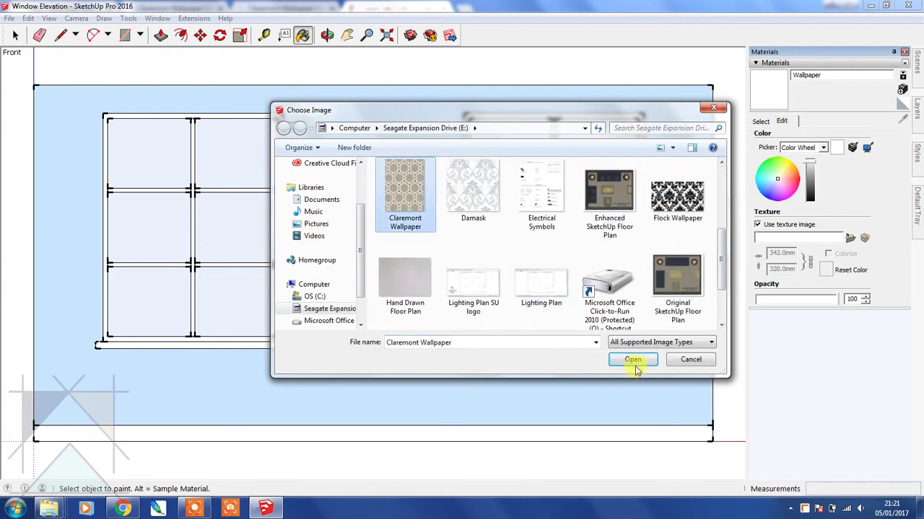
left_click(634, 363)
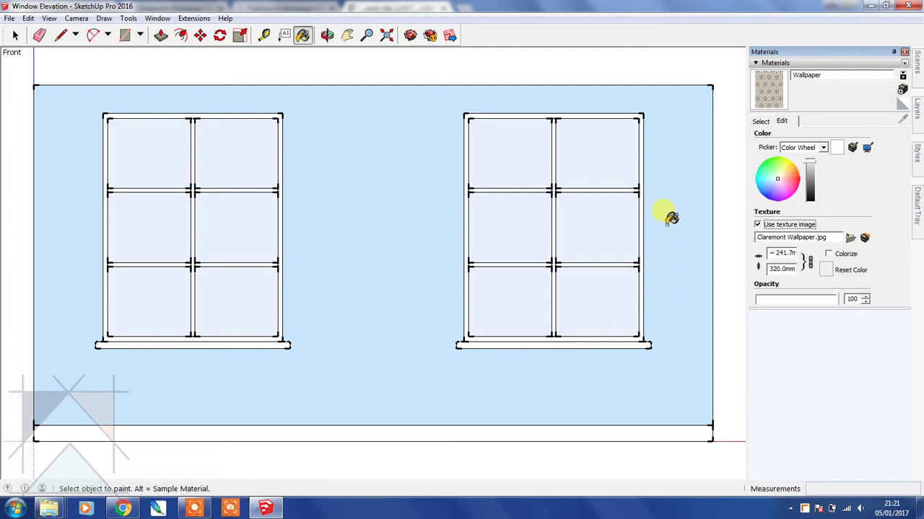
left_click(388, 254)
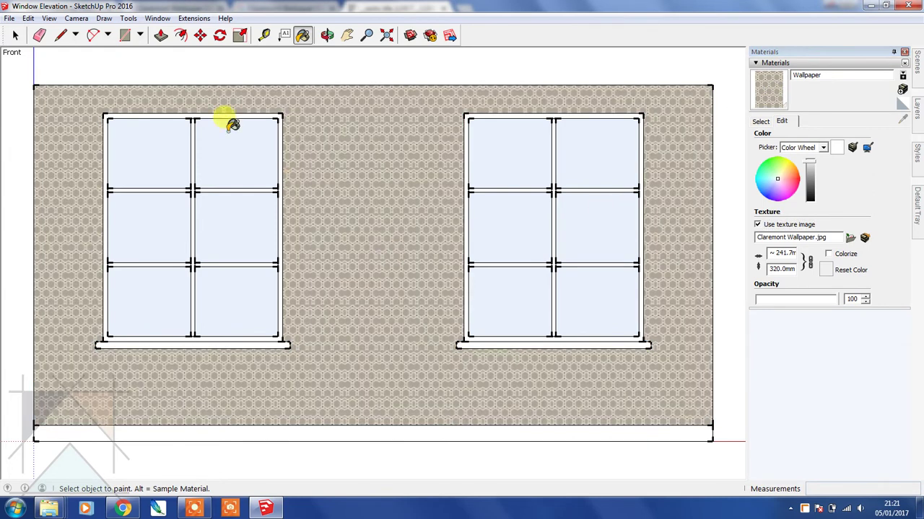
left_click(15, 35)
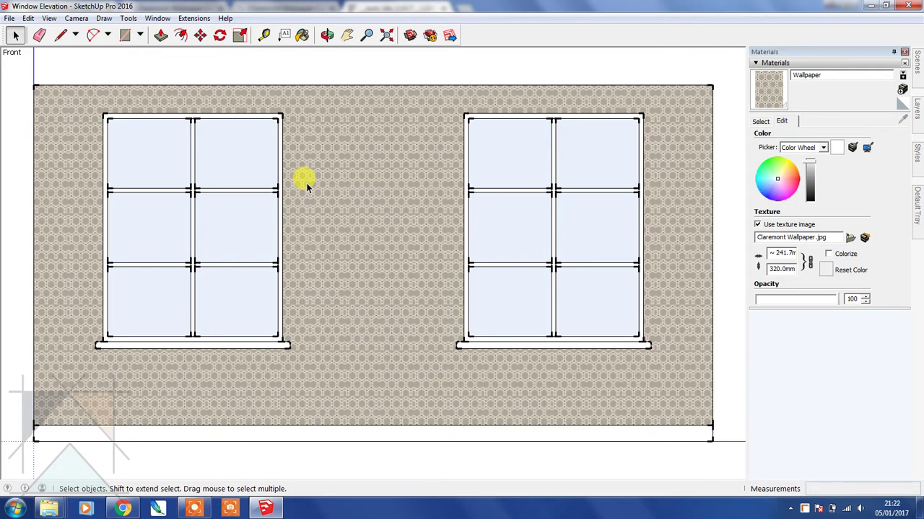
Set the Wallpaper texture width to 400mm, with height following at about 529.7mm
double_click(781, 268)
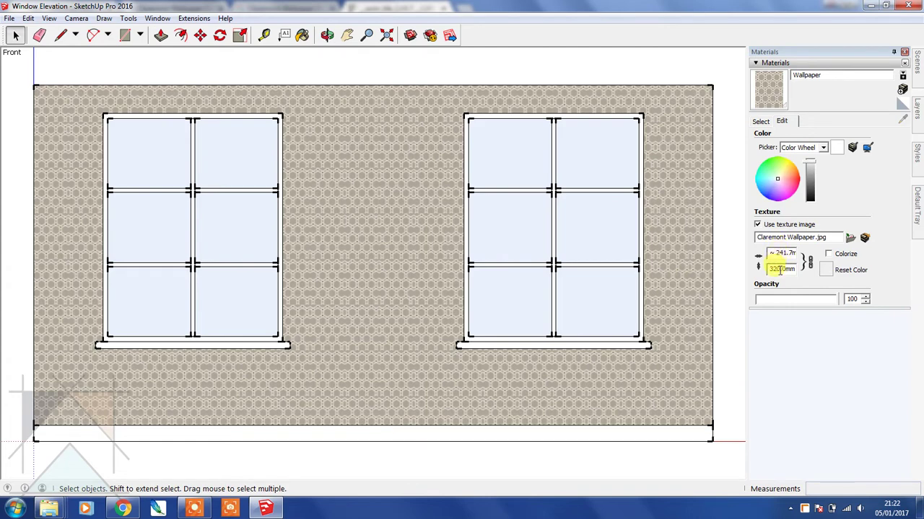
left_click(781, 253)
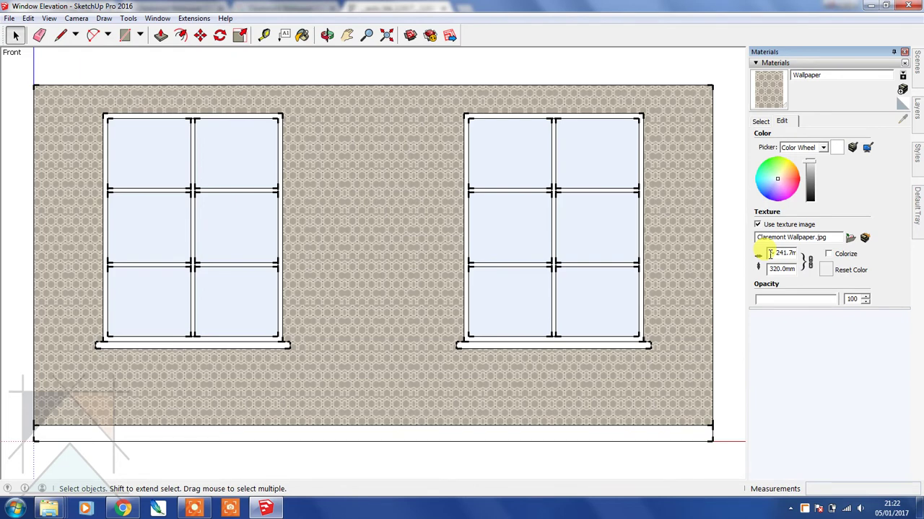
triple_click(783, 253)
type("7")
key("Return")
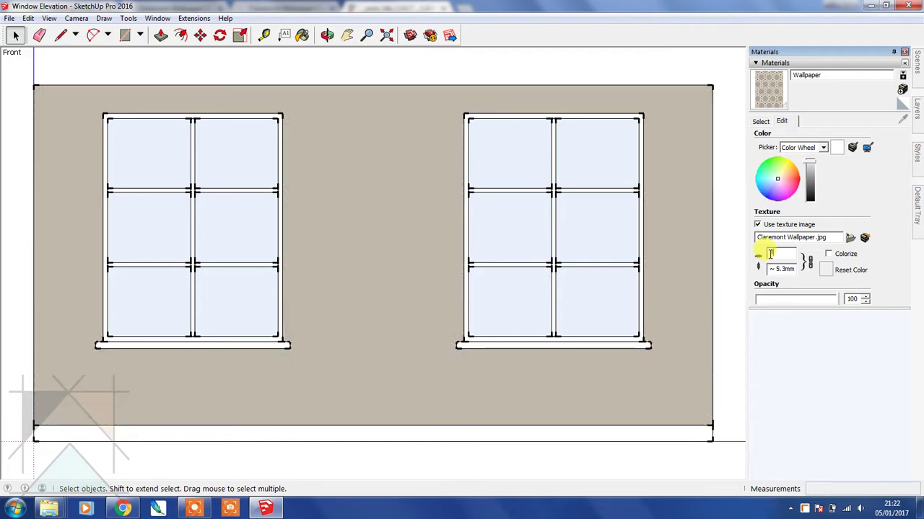
type("000")
key("Return")
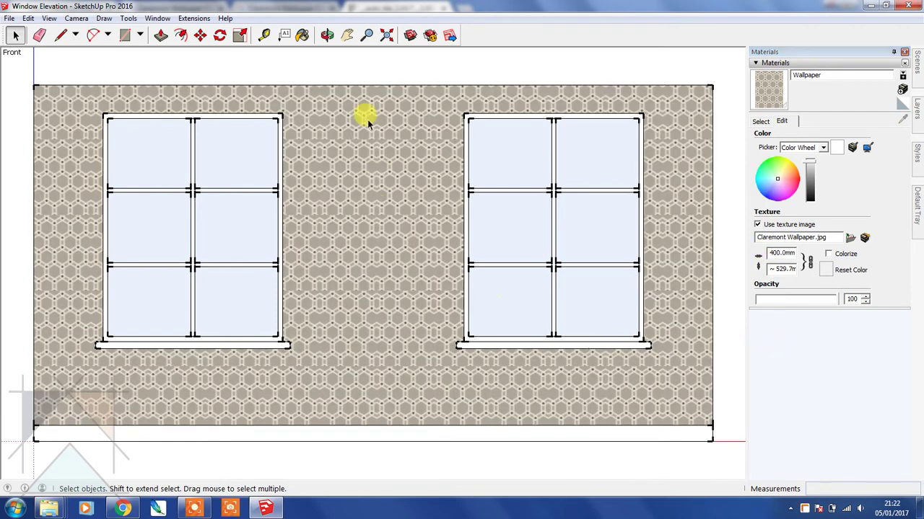
left_click(366, 34)
left_click_drag(350, 257, 397, 153)
left_click(18, 35)
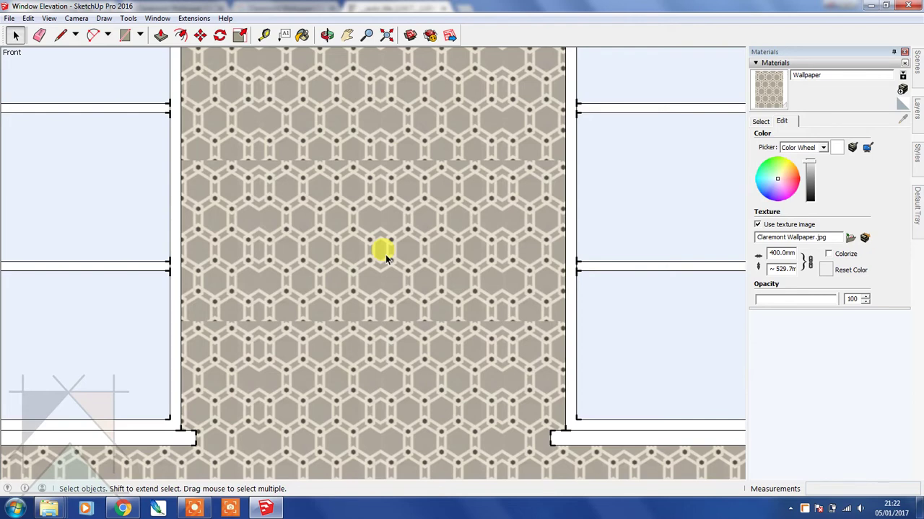
left_click(366, 36)
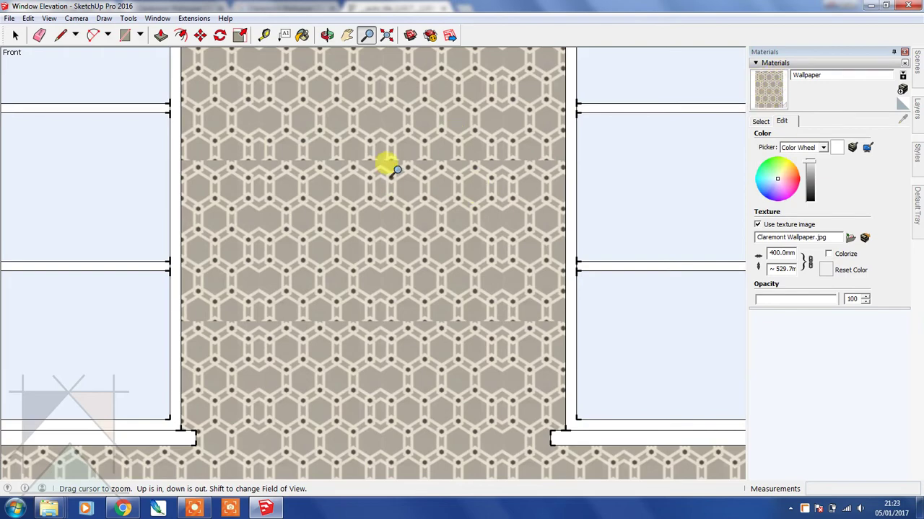
left_click_drag(412, 175, 393, 321)
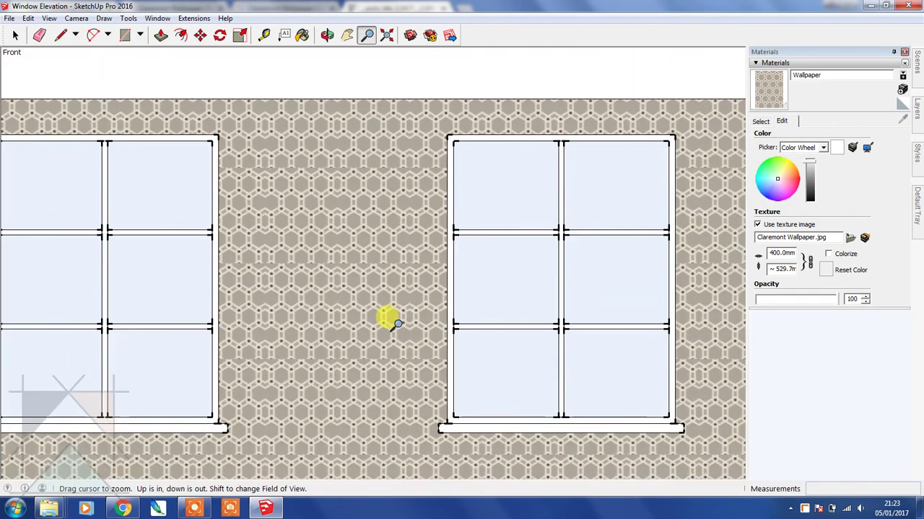
left_click_drag(366, 178, 361, 241)
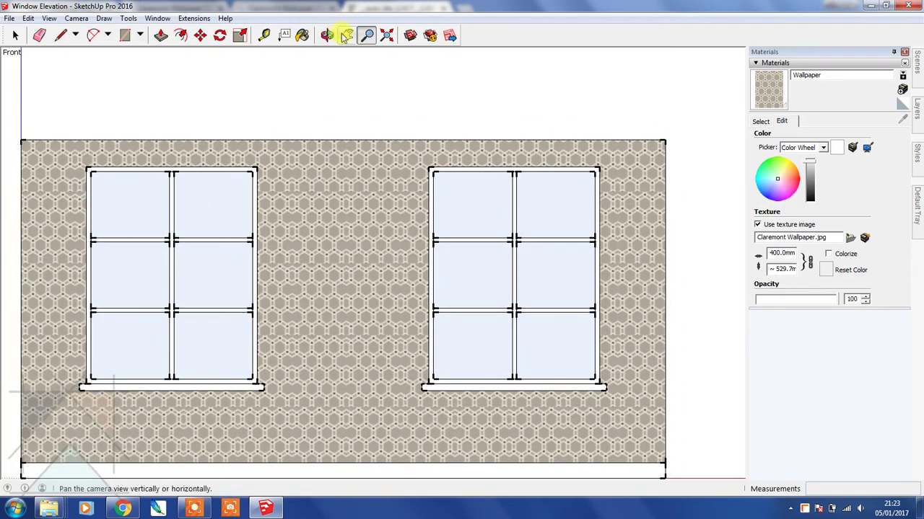
left_click(346, 36)
left_click_drag(295, 155, 327, 124)
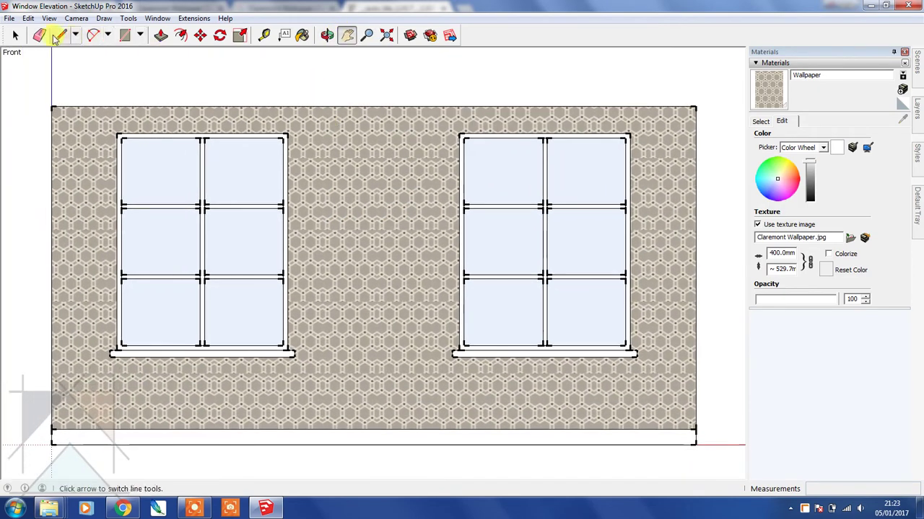
left_click(16, 35)
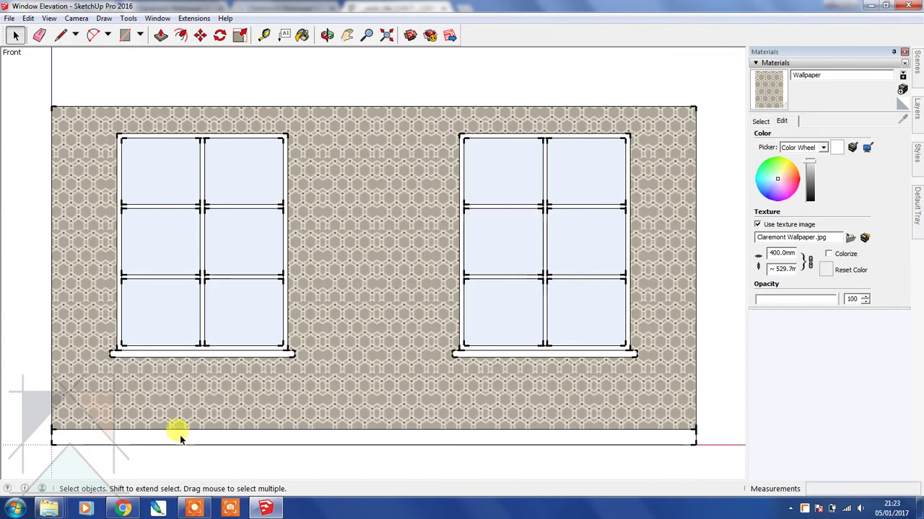
mouse_move(52, 509)
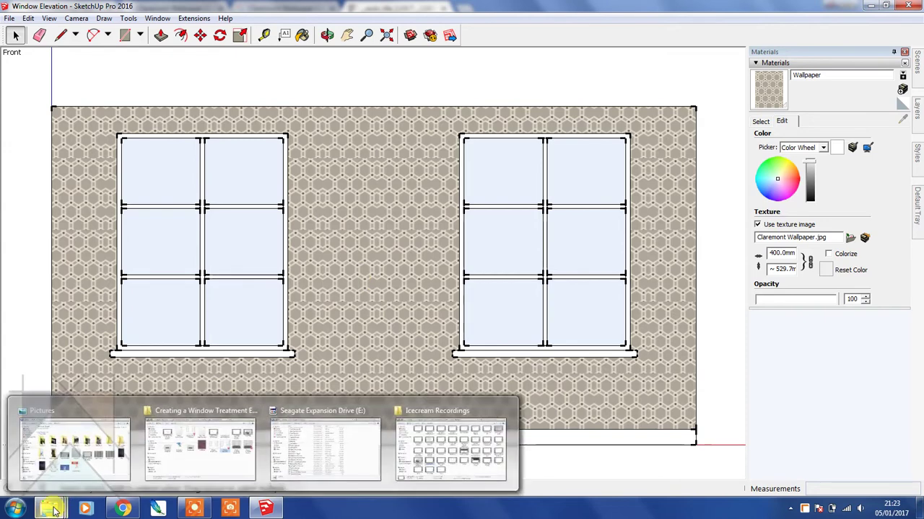
From the Seagate Expansion Drive folder, open Claremont Wallpaper with Windows Live Photo Gallery
mouse_move(199, 472)
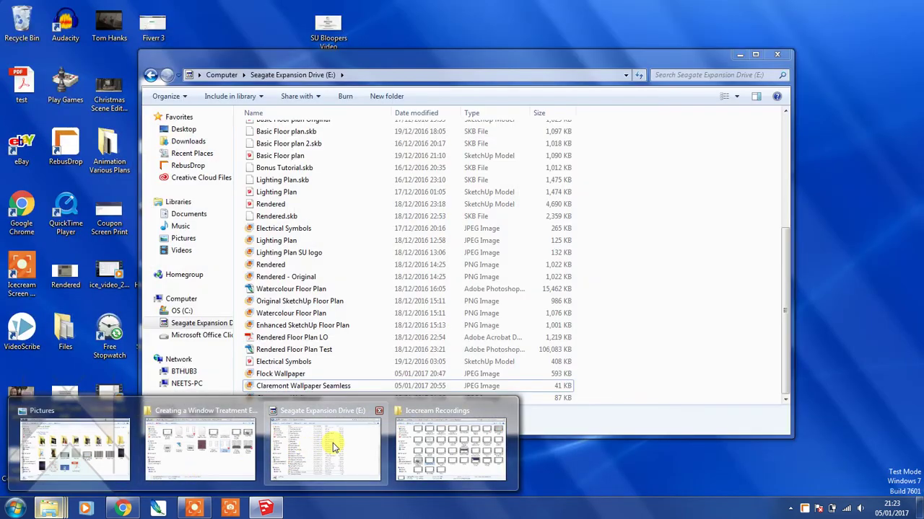
left_click(326, 445)
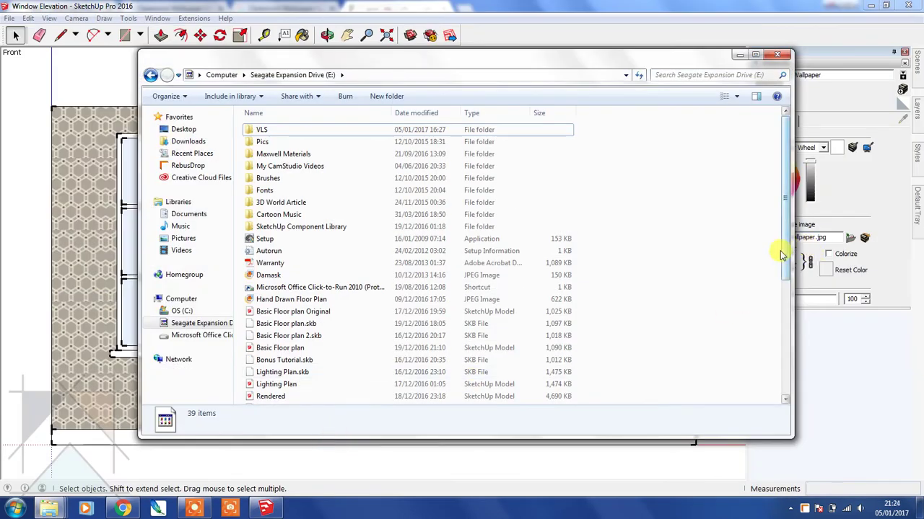
left_click_drag(784, 252, 779, 371)
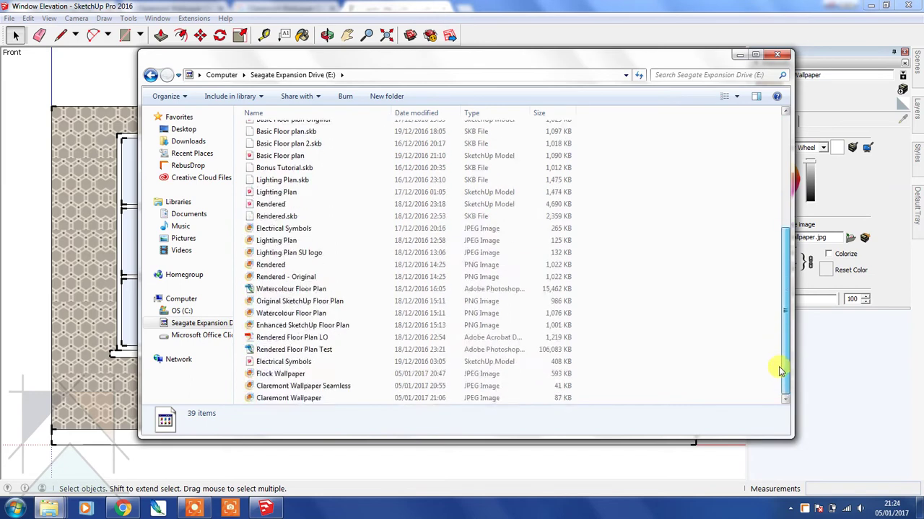
left_click(454, 399)
right_click(454, 398)
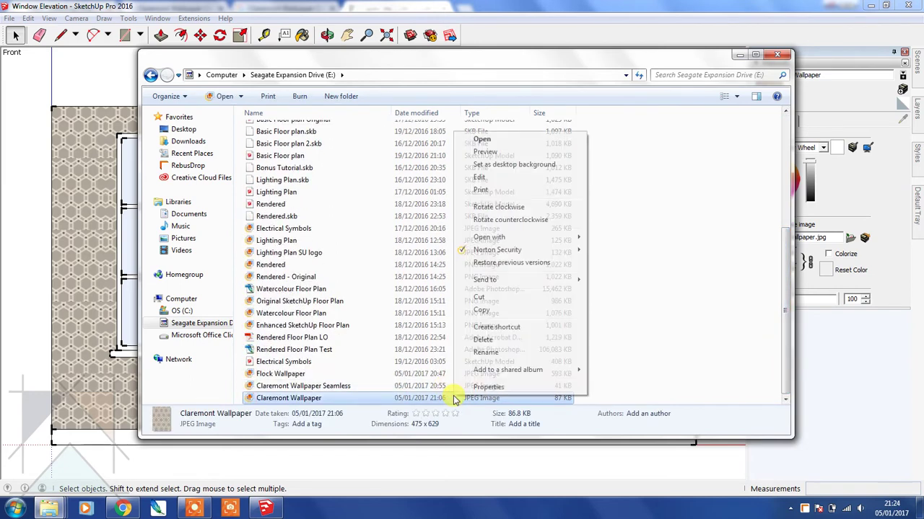
mouse_move(506, 240)
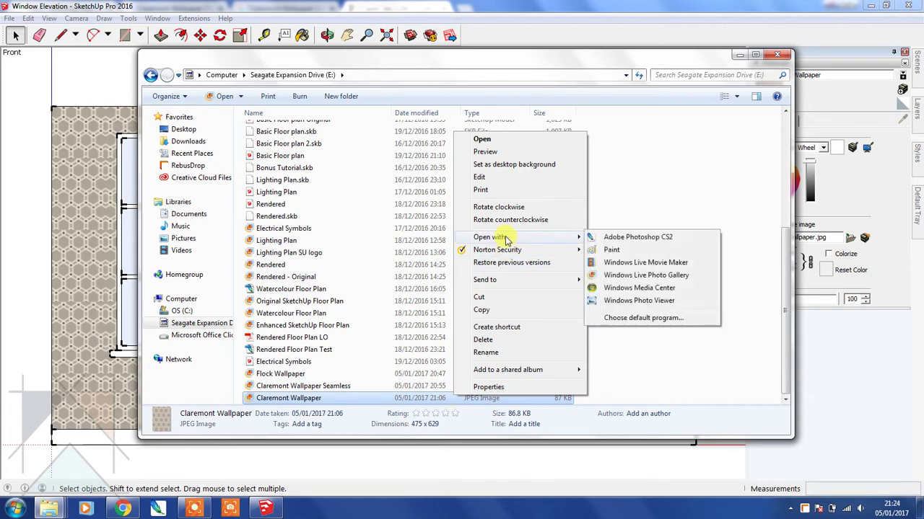
left_click(638, 276)
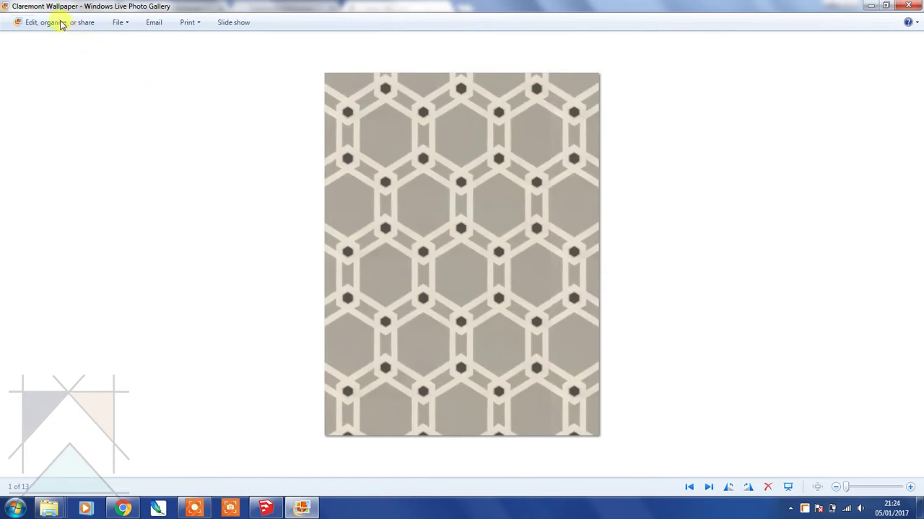
Open the Claremont Wallpaper photo for editing, start a crop and pull its right edge inward
key("alt+F4")
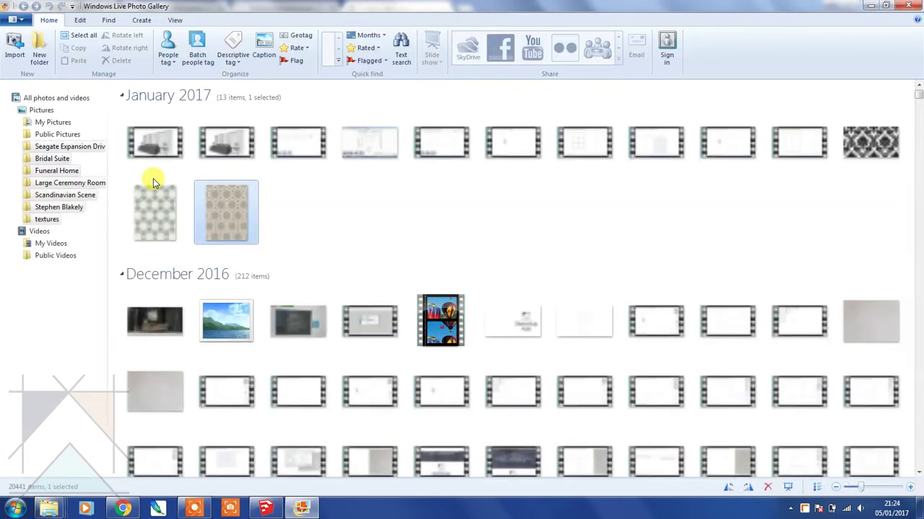
double_click(225, 218)
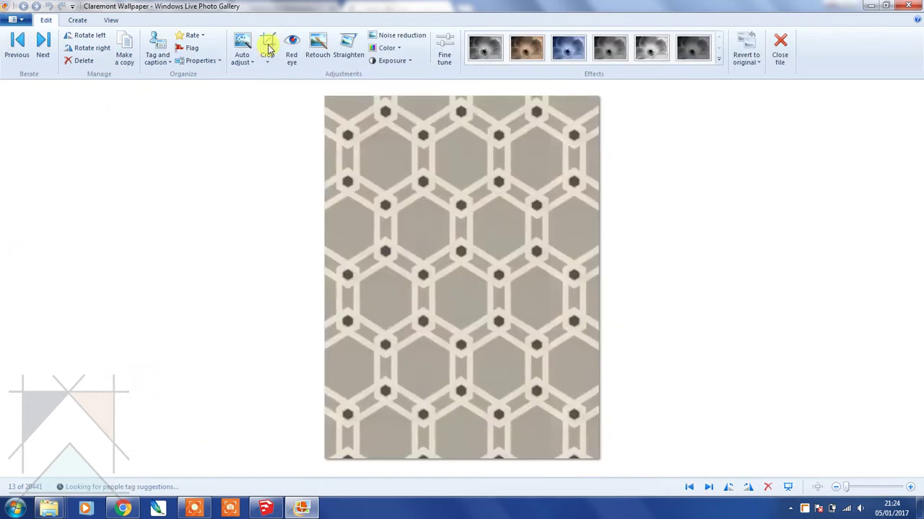
left_click(268, 47)
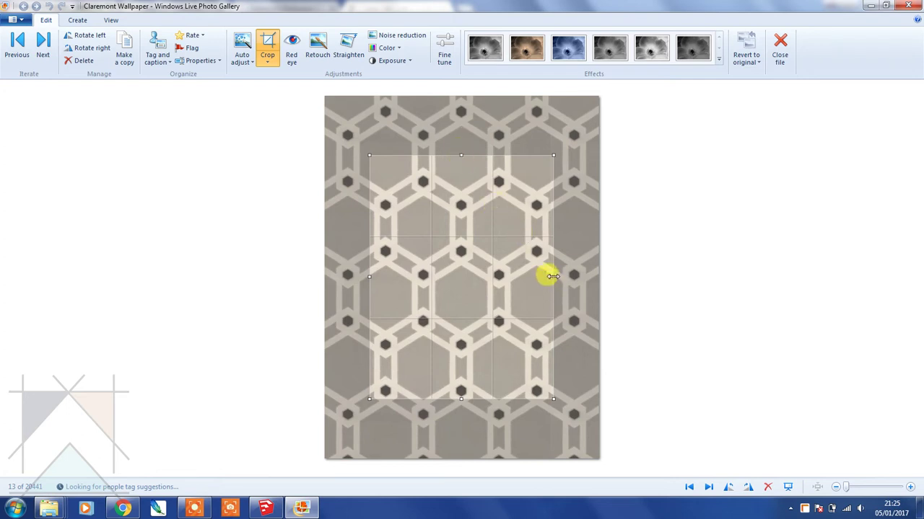
left_click_drag(552, 276, 536, 277)
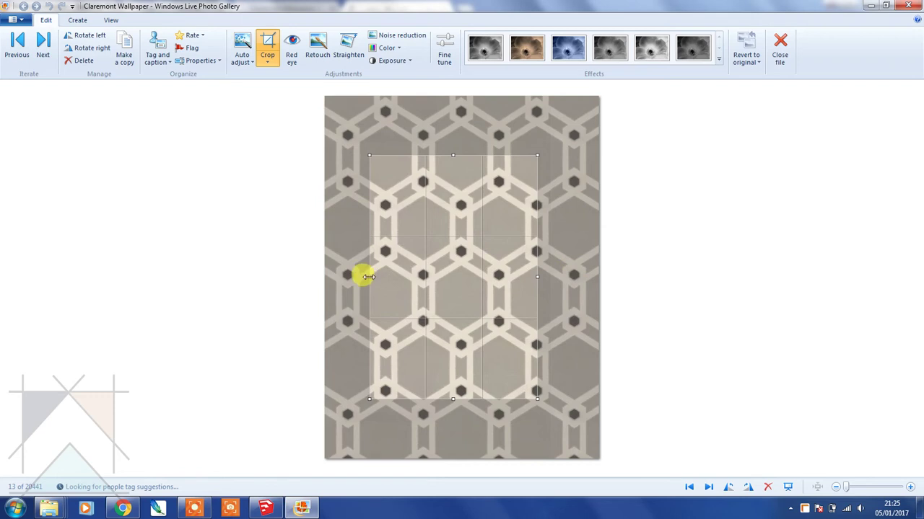
Tighten the crop's left, top and bottom edges to one hexagon repeat and apply it
mouse_move(368, 276)
left_mouse_down()
mouse_move(360, 273)
mouse_move(385, 276)
left_mouse_up()
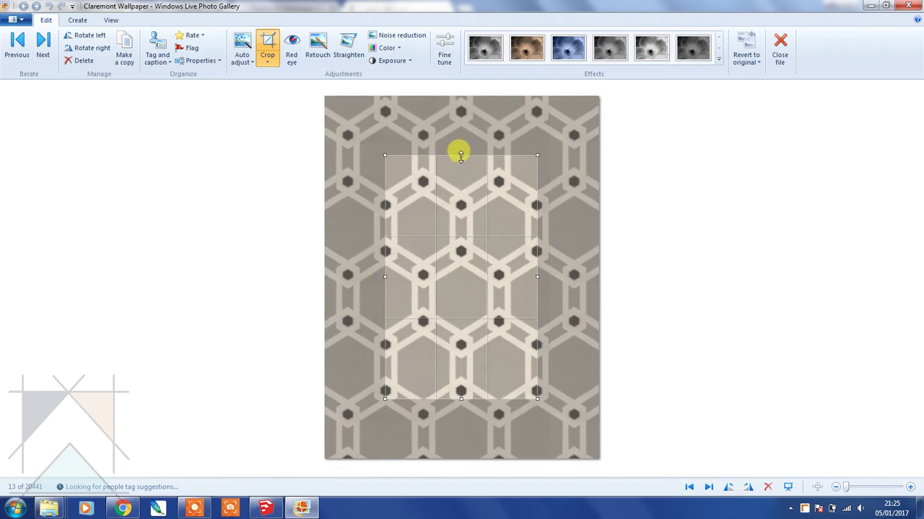
left_click_drag(460, 154, 461, 227)
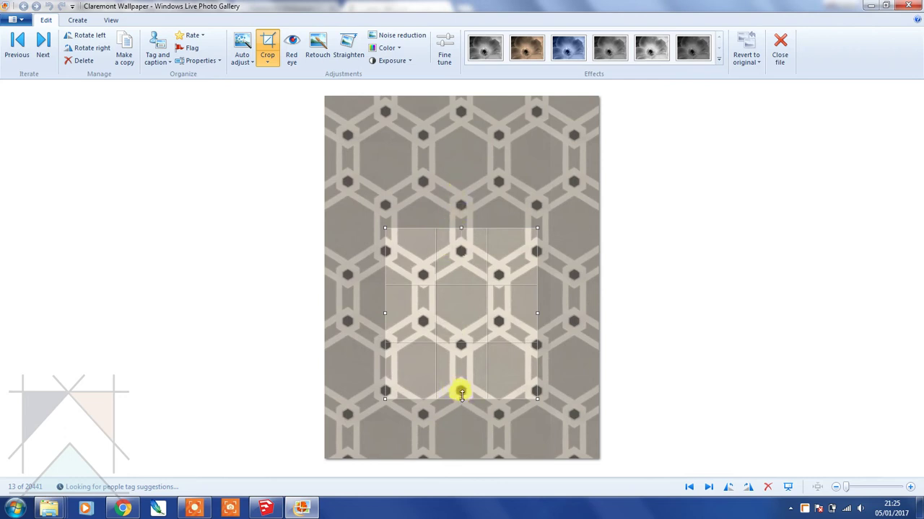
left_click_drag(461, 395, 460, 366)
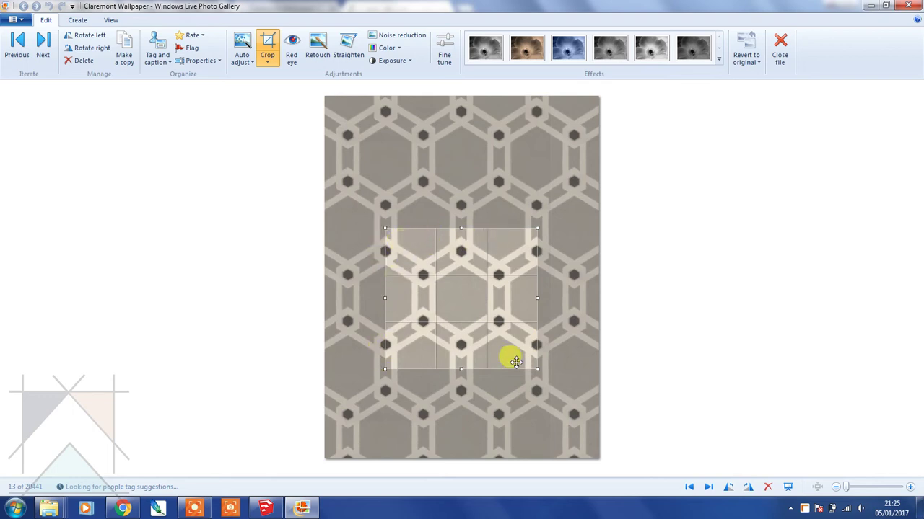
left_click(343, 324)
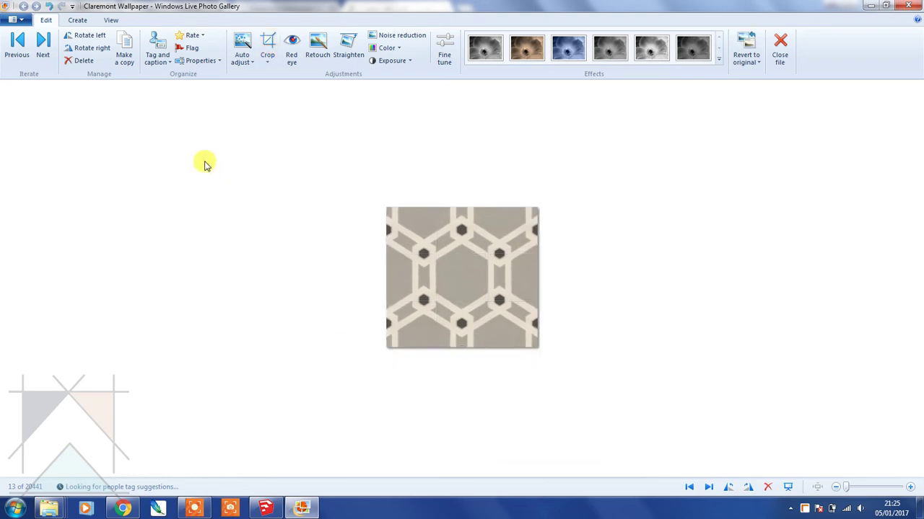
Save the cropped photo, return to SketchUp and clear the Wallpaper material's texture image
left_click(781, 47)
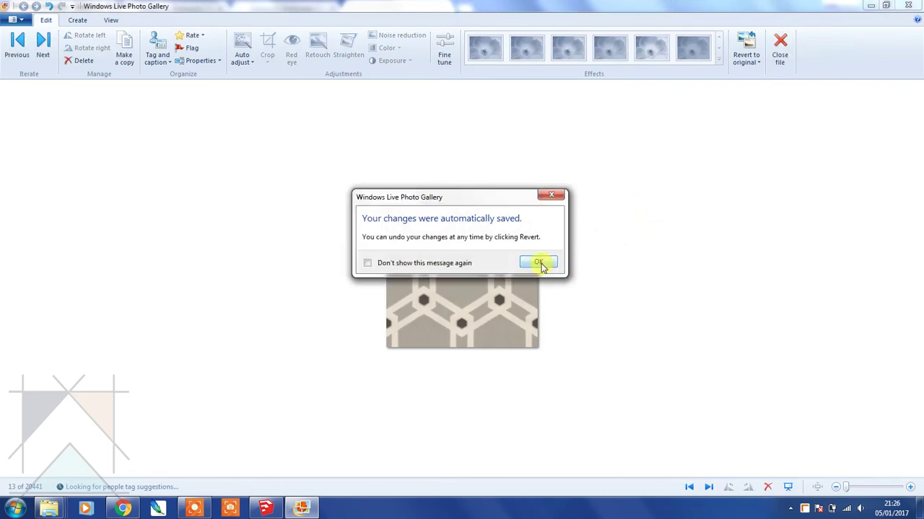
left_click(539, 263)
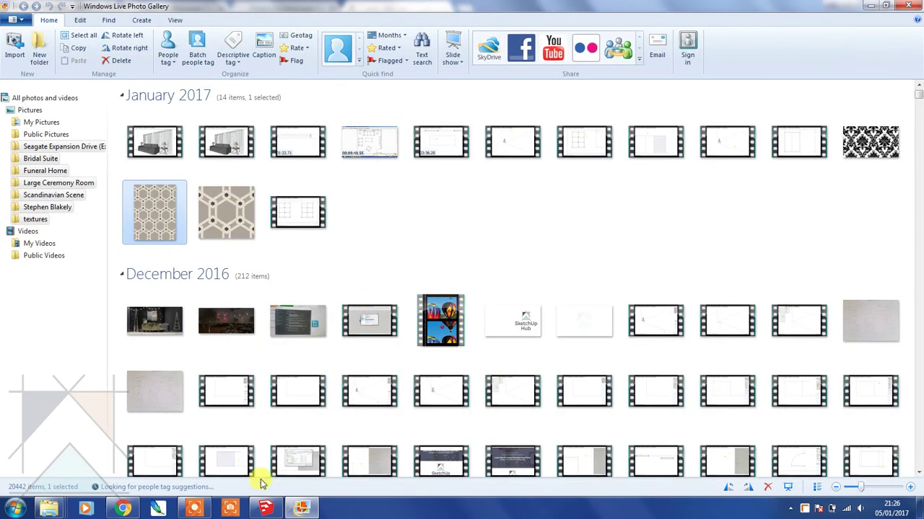
left_click(265, 509)
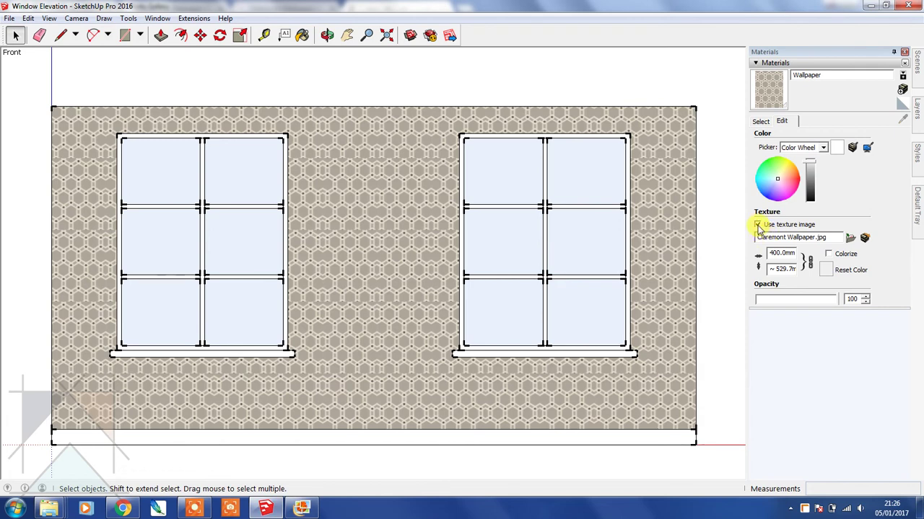
left_click(758, 225)
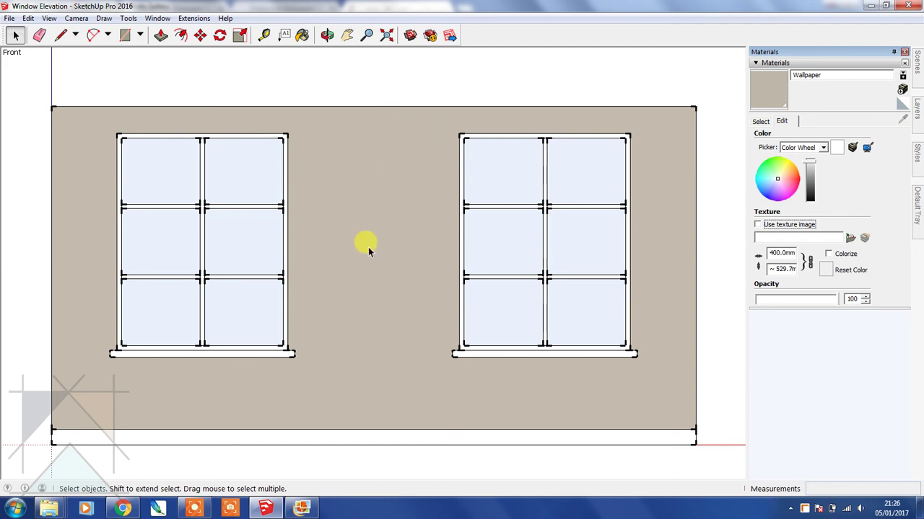
Reload the cropped Claremont Wallpaper.jpg as the Wallpaper texture, now 400mm by about 371mm
left_click(758, 226)
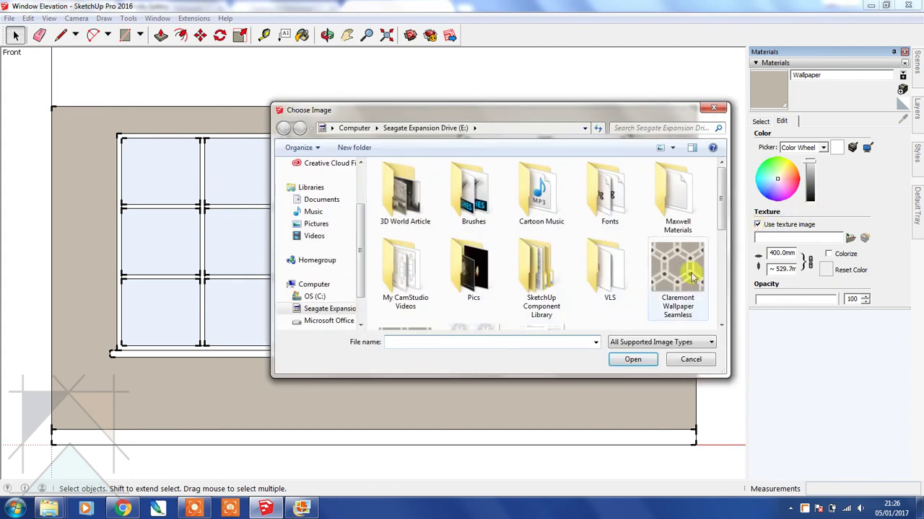
left_click_drag(720, 209, 719, 259)
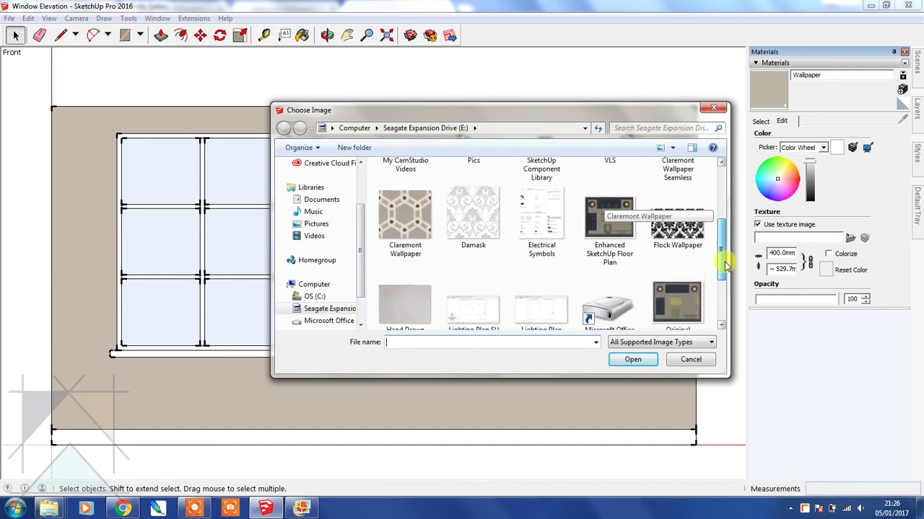
left_click(408, 227)
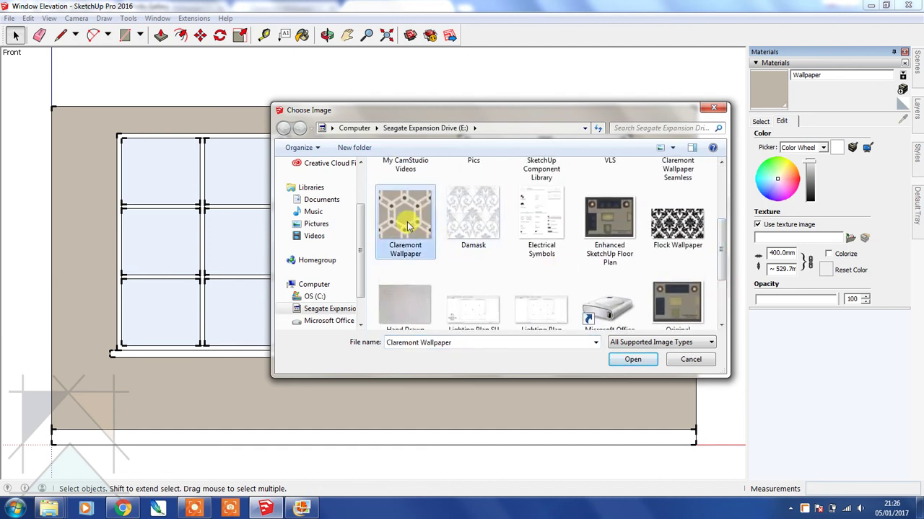
left_click(626, 363)
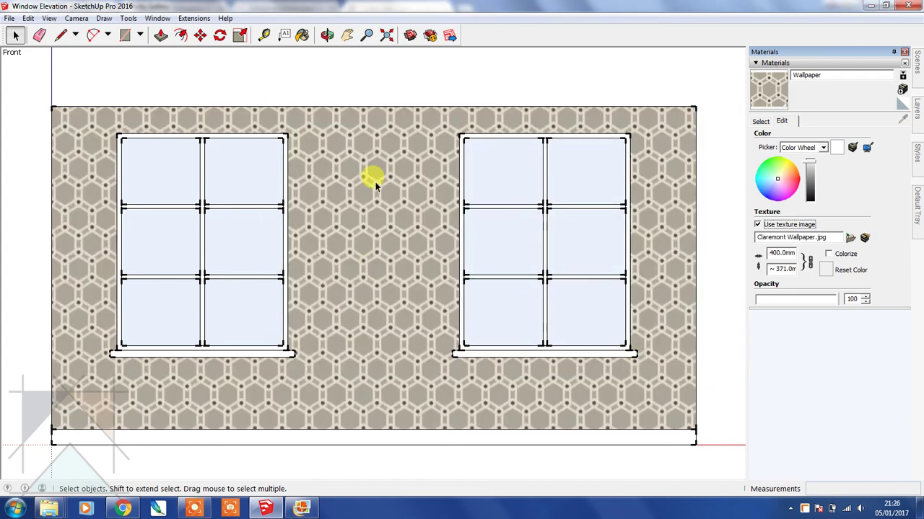
left_click(367, 35)
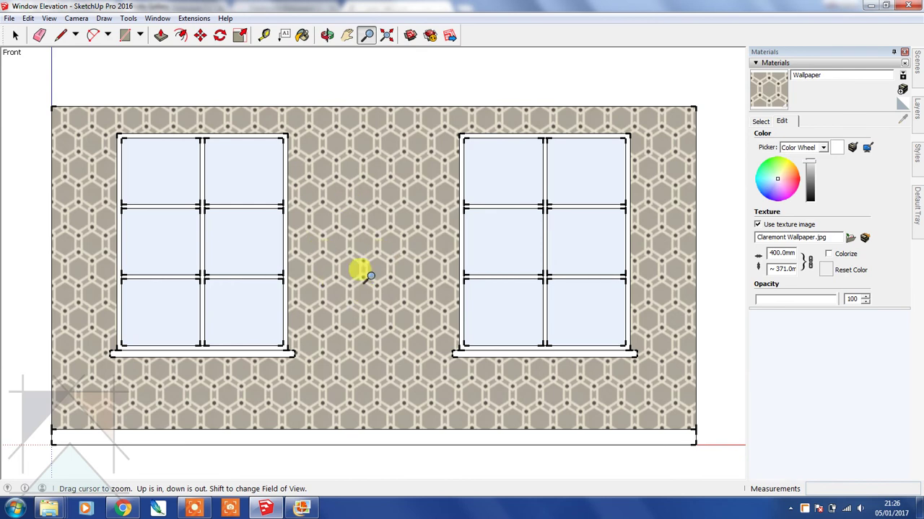
left_click_drag(360, 354, 392, 256)
left_click_drag(380, 335, 488, 173)
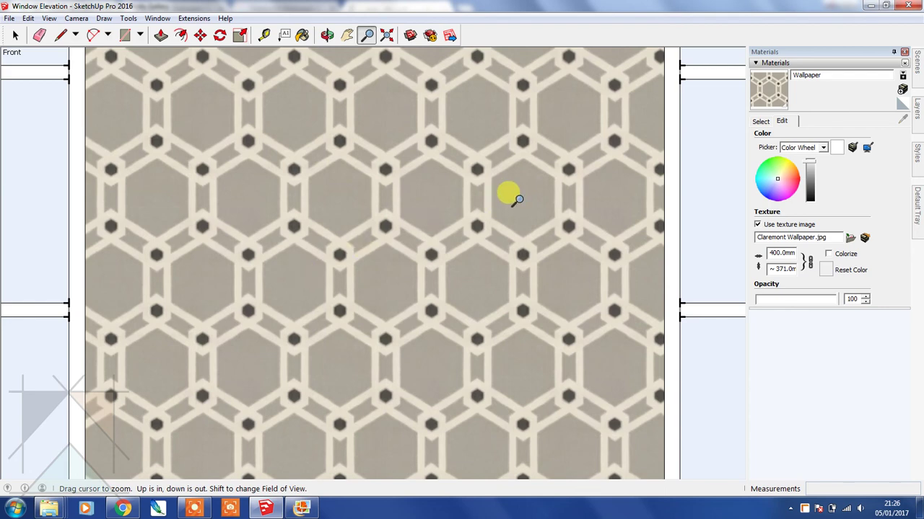
left_click_drag(513, 168, 490, 228)
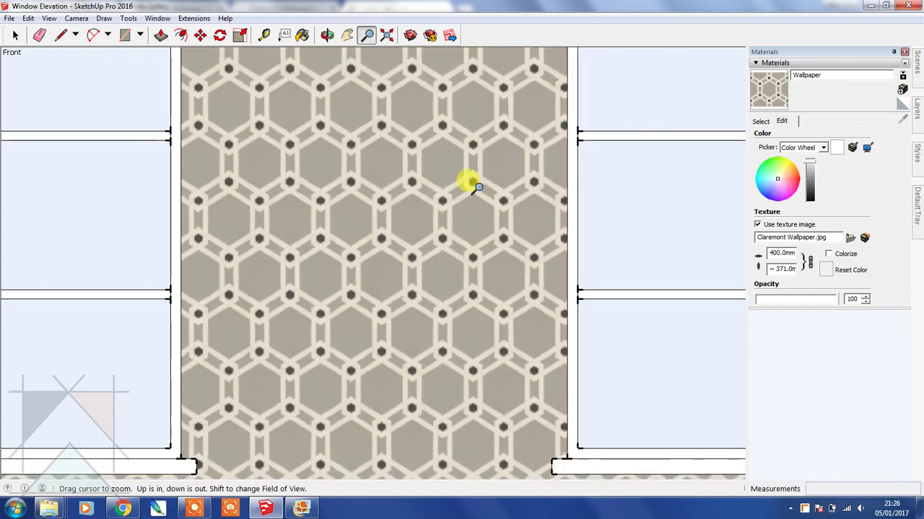